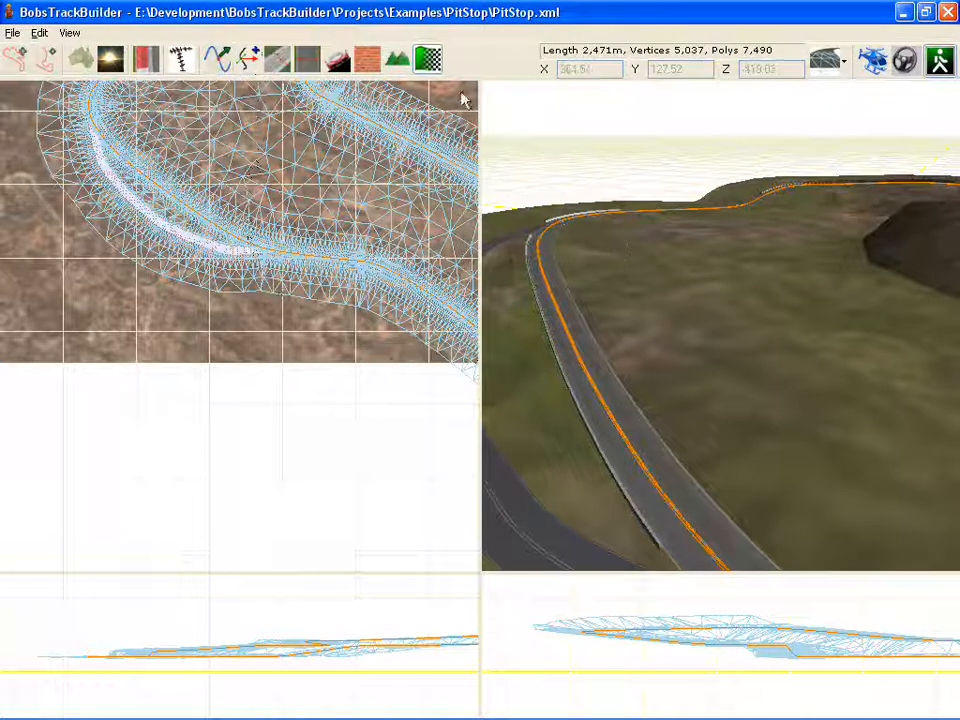
# Step: Open the driveline dialog and examine the driveline's track list and its available tracks
pyautogui.click(436, 64)
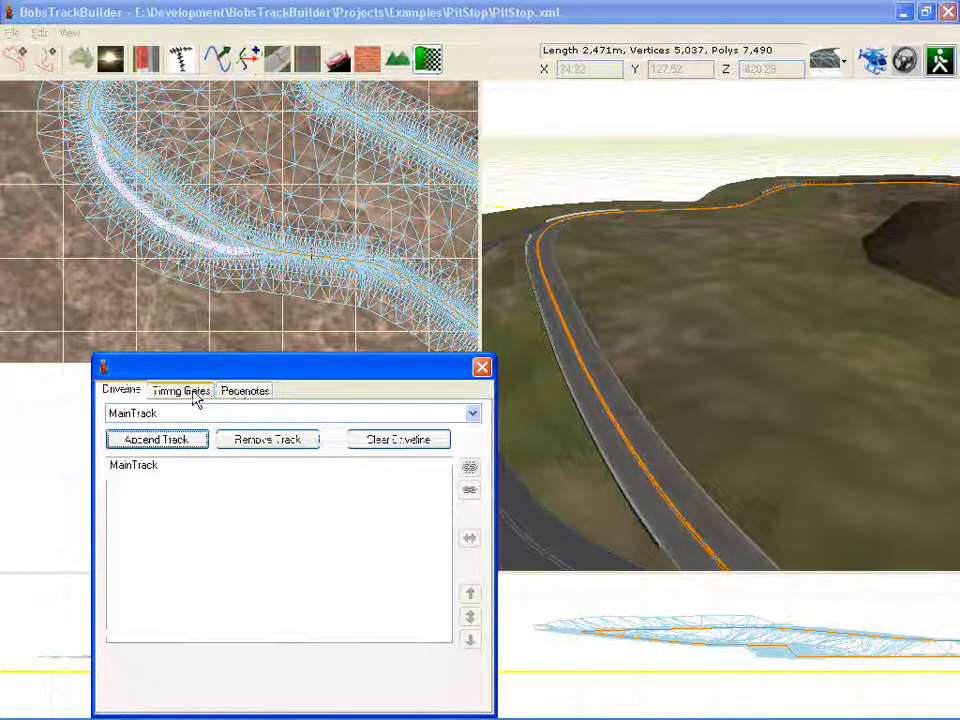
pyautogui.moveTo(715, 372); pyautogui.dragTo(624, 403, button='right')
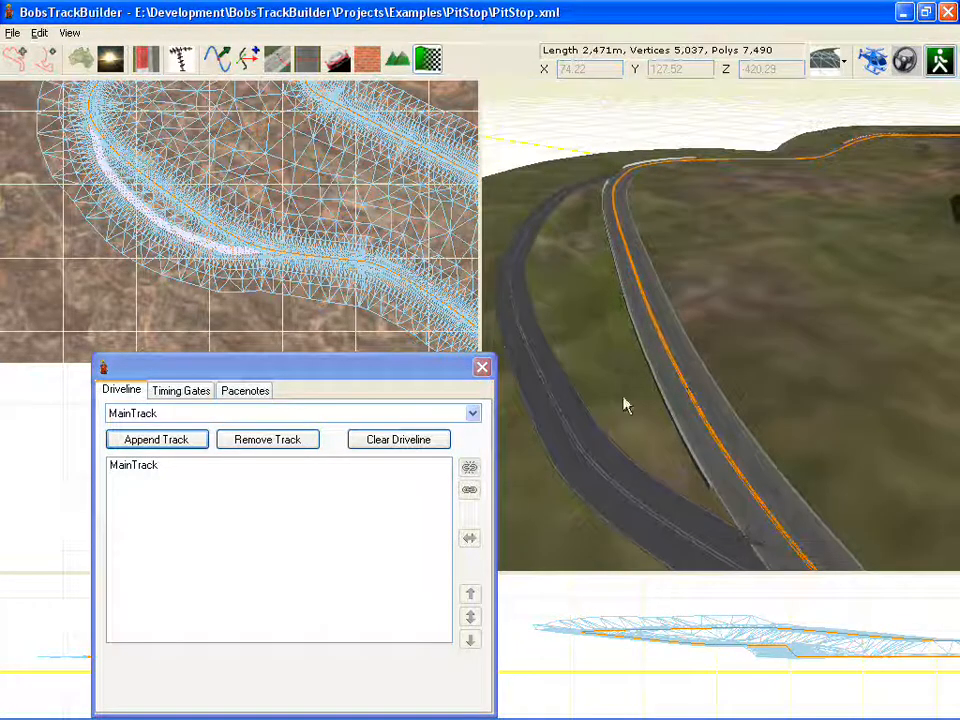
pyautogui.click(195, 439)
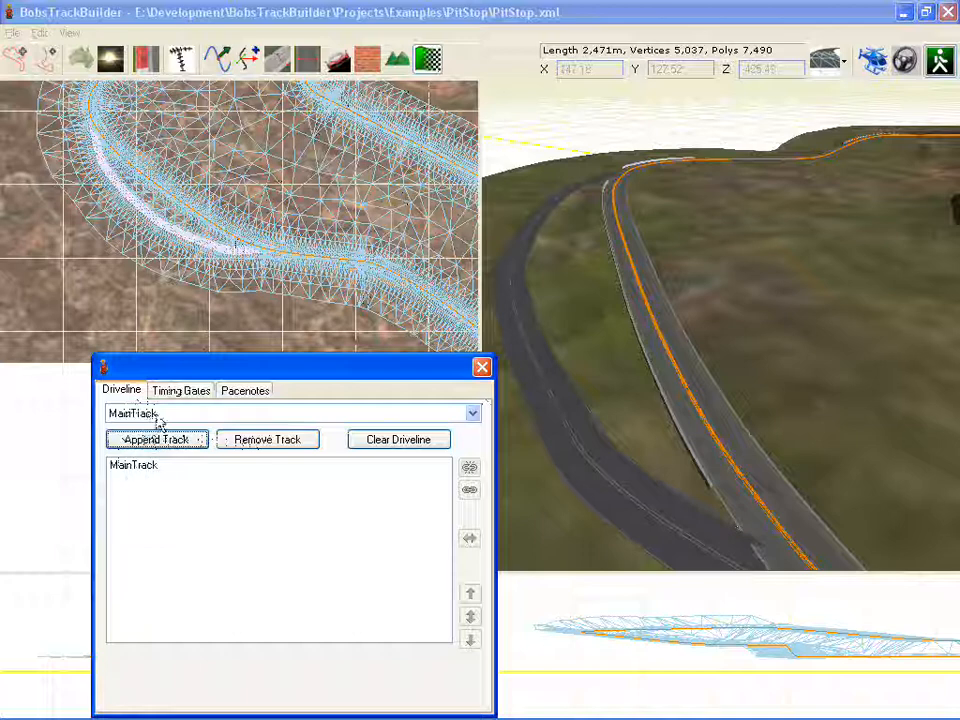
pyautogui.click(195, 414)
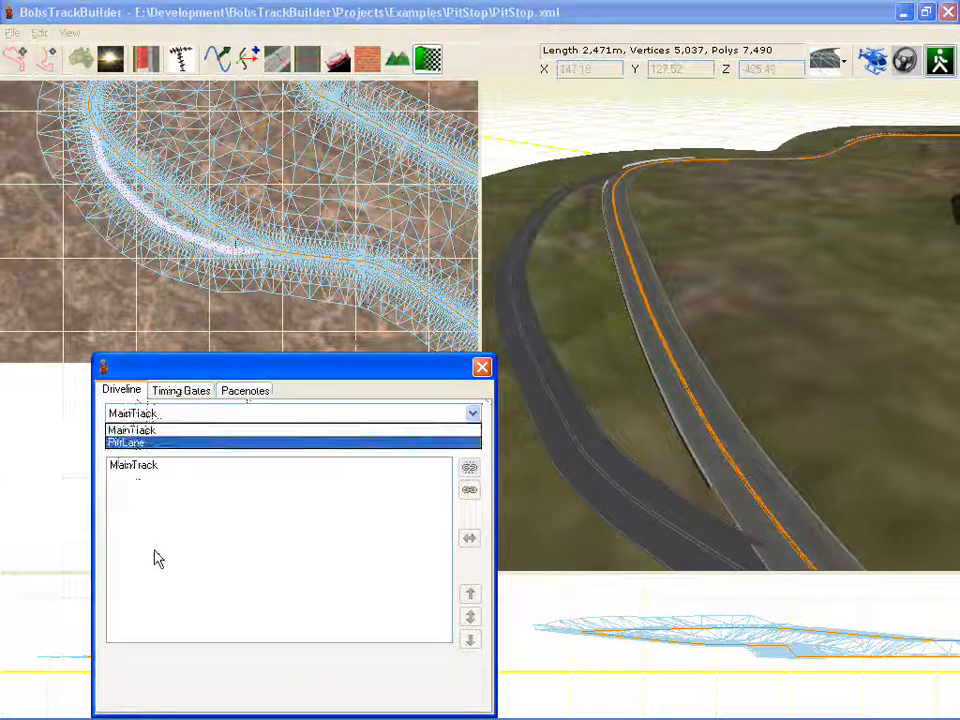
pyautogui.click(205, 581)
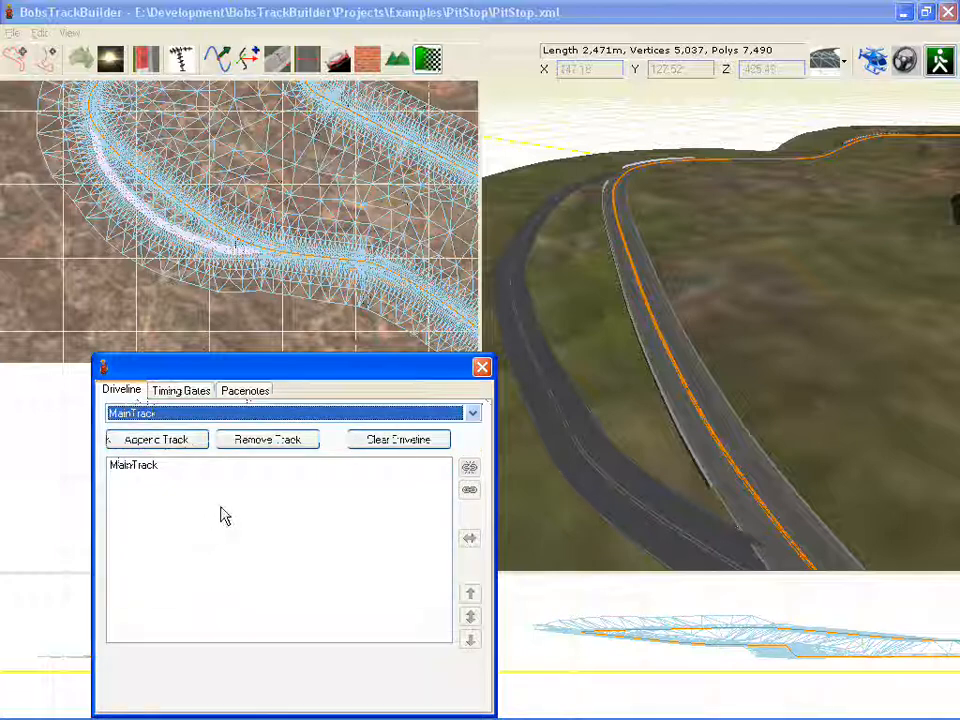
pyautogui.click(782, 451)
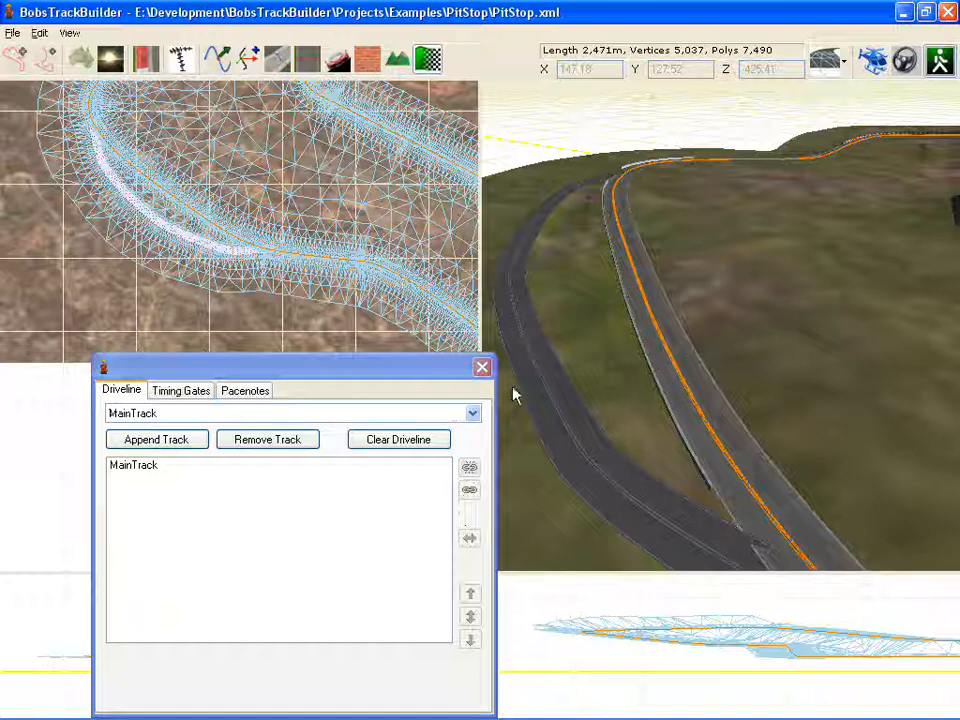
# Step: Switch to the timing gates settings and disable the End (RBR only) gate
pyautogui.click(179, 392)
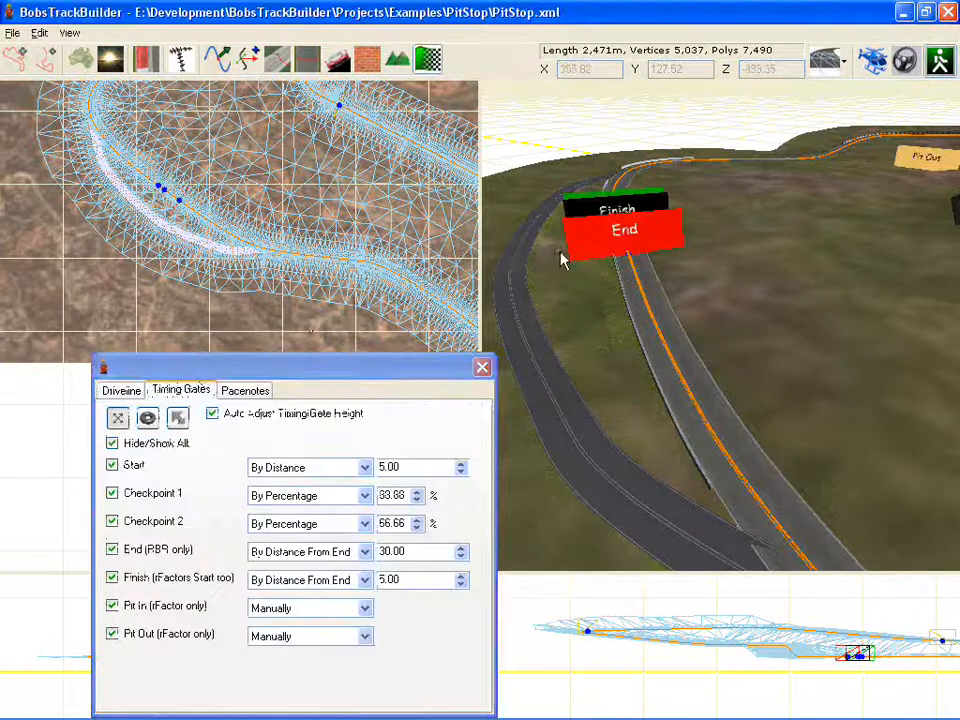
pyautogui.moveTo(600, 255); pyautogui.dragTo(712, 356, button='right')
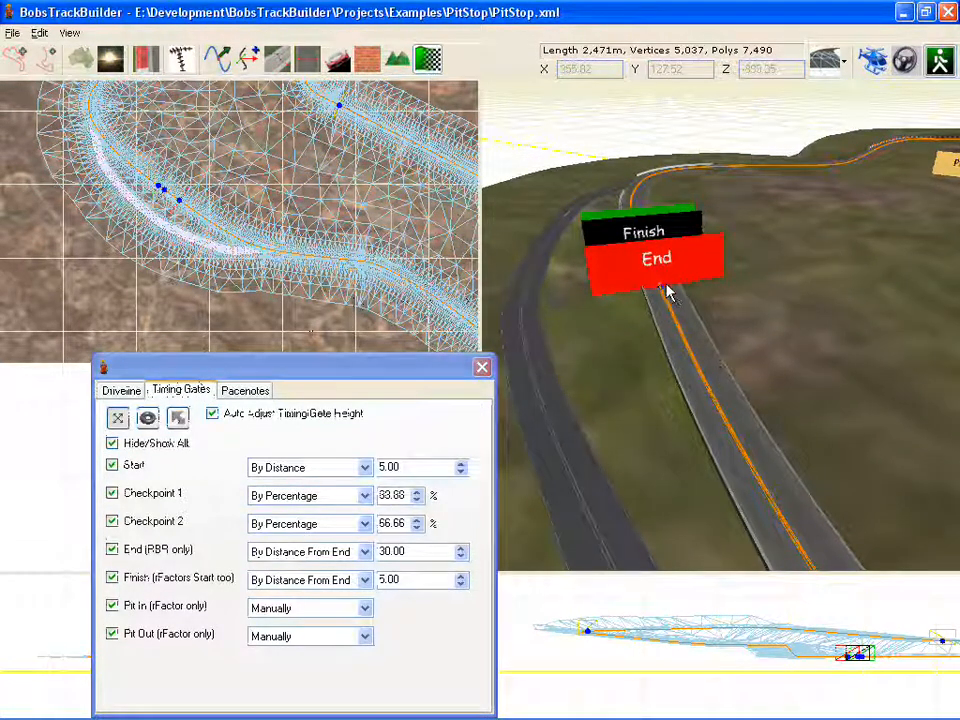
pyautogui.moveTo(660, 294)
pyautogui.mouseDown()
pyautogui.moveTo(735, 429)
pyautogui.moveTo(732, 420)
pyautogui.mouseUp()
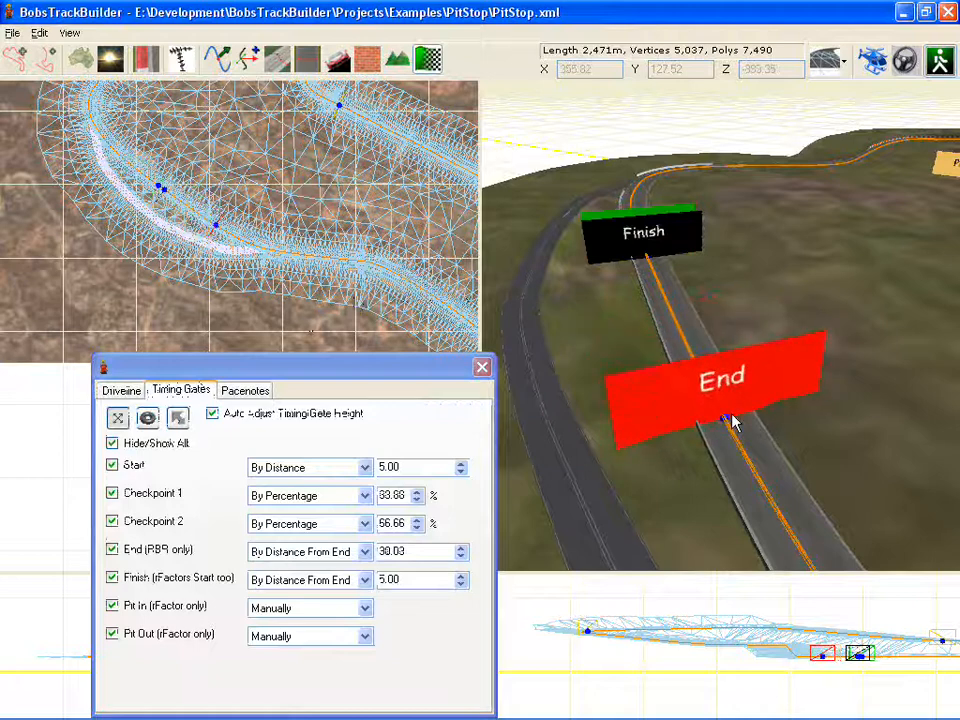
pyautogui.click(113, 552)
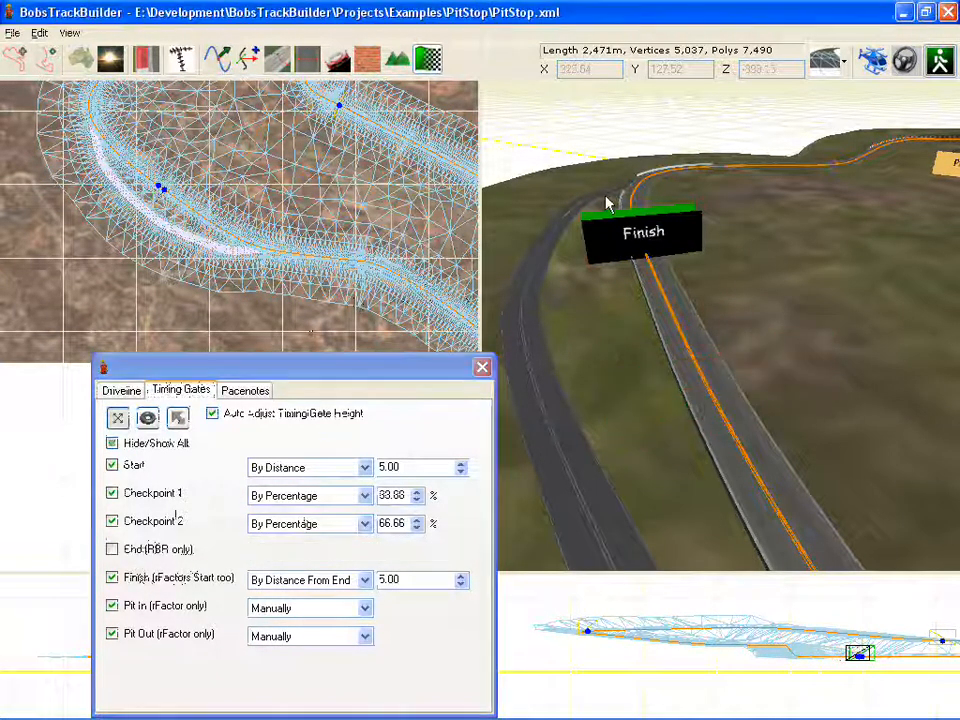
# Step: Drag the Finish and Start gates along the main track to new positions before the pit lane split
pyautogui.moveTo(650, 262); pyautogui.dragTo(656, 289)
pyautogui.moveTo(691, 270); pyautogui.dragTo(712, 380, button='right')
pyautogui.moveTo(647, 274); pyautogui.dragTo(769, 538)
pyautogui.moveTo(769, 538); pyautogui.dragTo(656, 246, button='right')
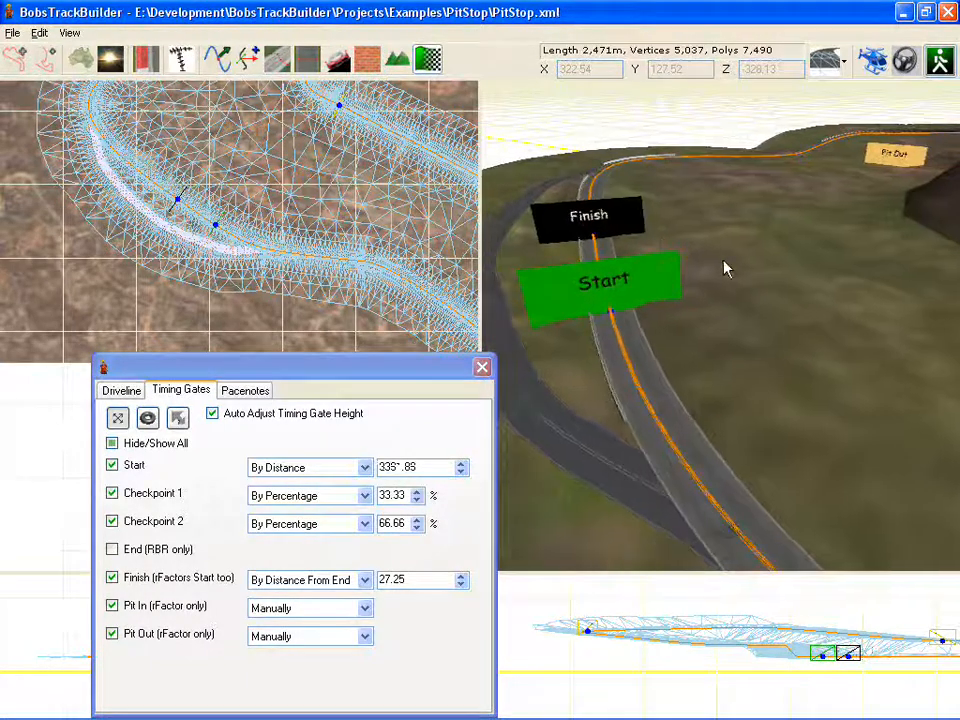
pyautogui.moveTo(611, 317); pyautogui.dragTo(621, 343)
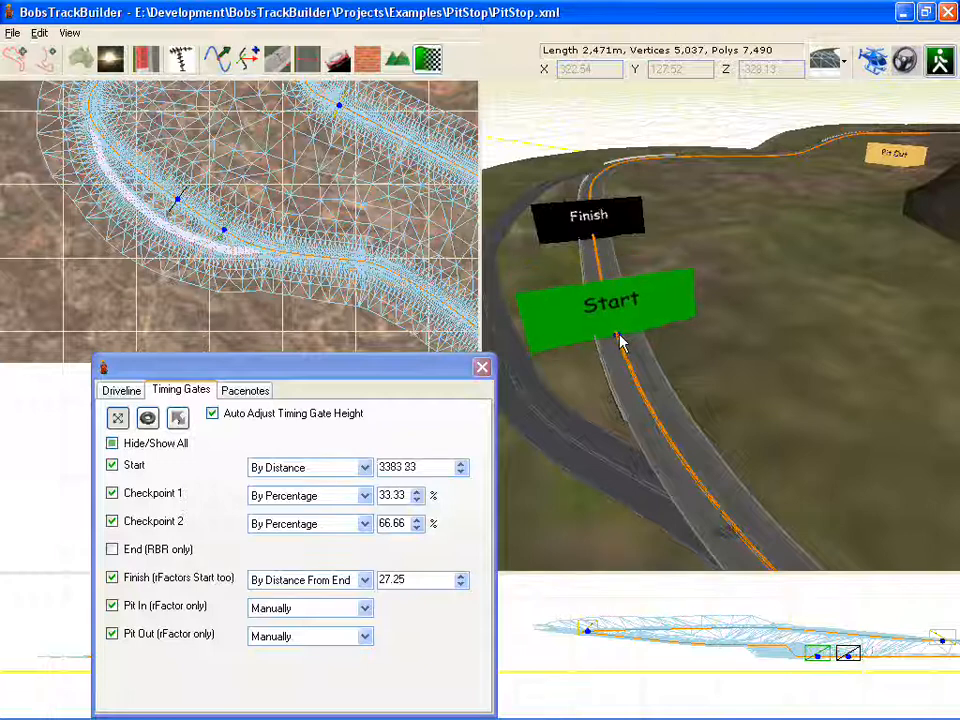
# Step: Switch the 3D view's display mode to Wireframe
pyautogui.moveTo(750, 226); pyautogui.dragTo(904, 444, button='right')
pyautogui.moveTo(863, 355); pyautogui.dragTo(770, 210, button='middle')
pyautogui.click(836, 60)
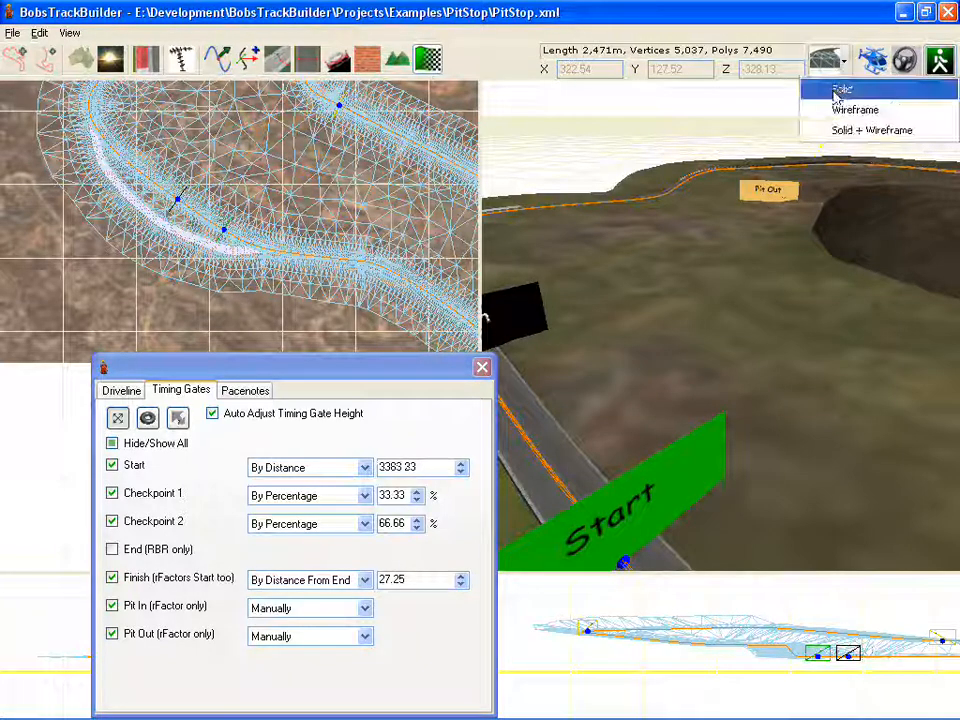
pyautogui.click(840, 109)
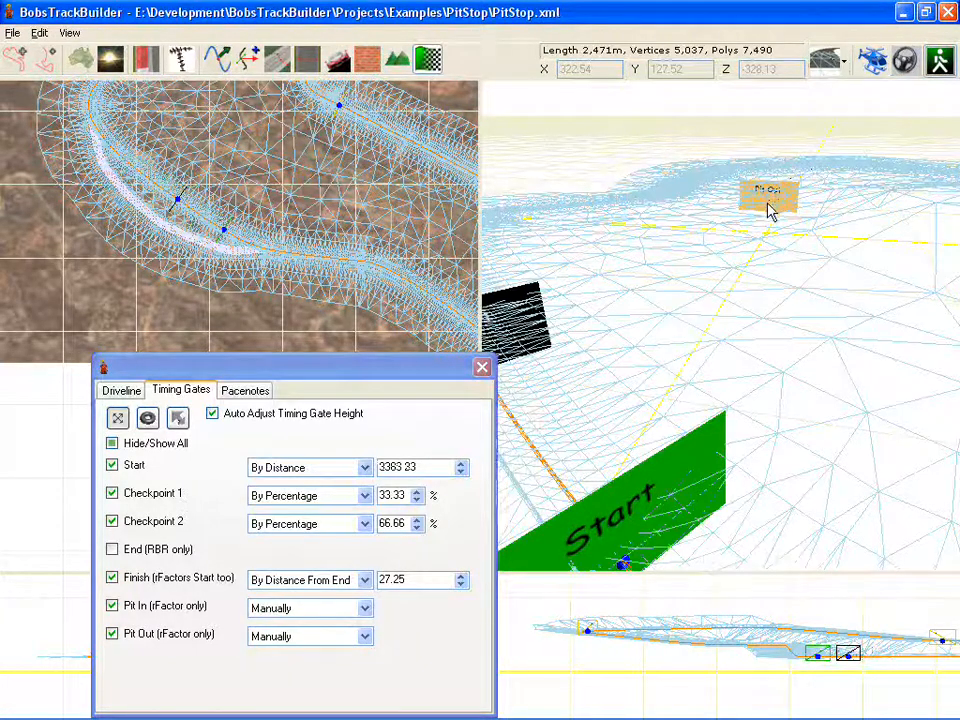
# Step: Drag the Pit In gate onto the pit lane beside the Start gate and return the display mode to Solid
pyautogui.moveTo(771, 214); pyautogui.dragTo(454, 578)
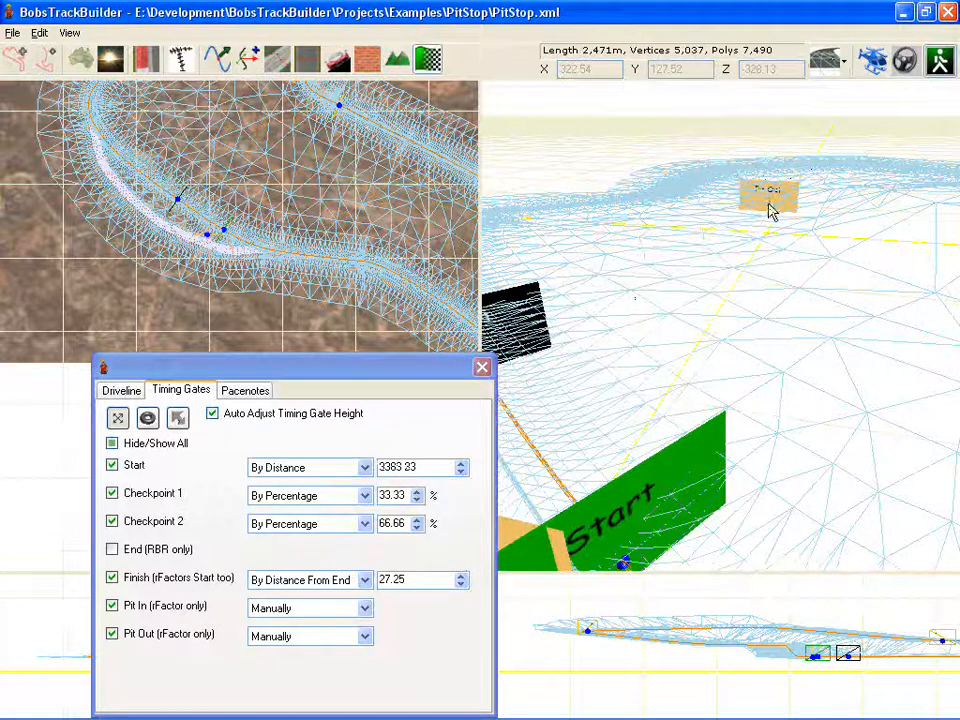
pyautogui.moveTo(771, 210); pyautogui.dragTo(275, 305)
pyautogui.click(842, 61)
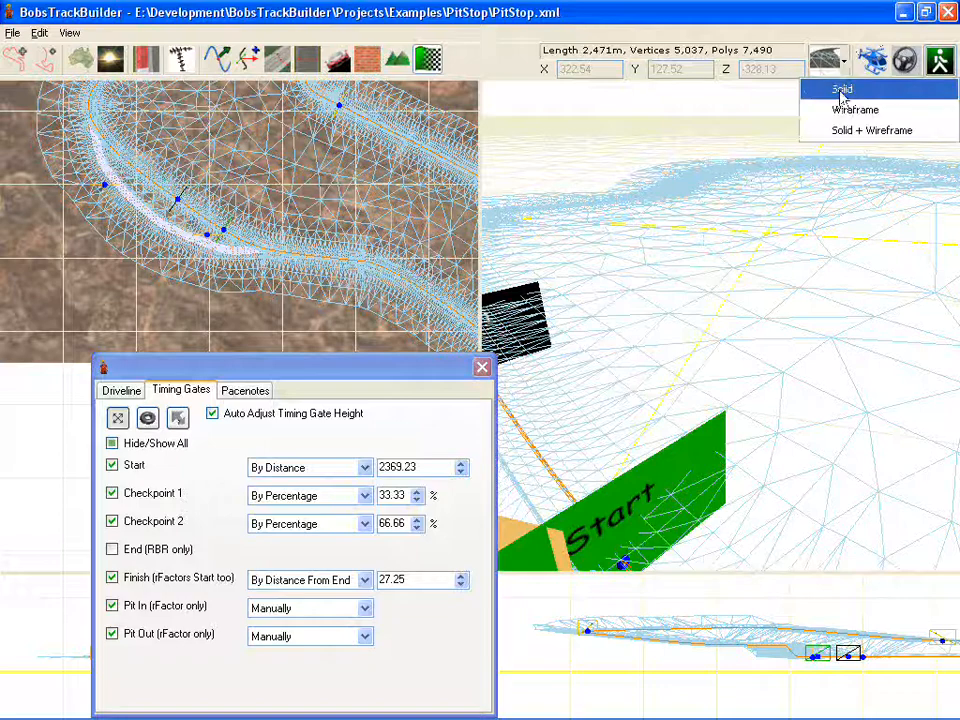
pyautogui.click(842, 92)
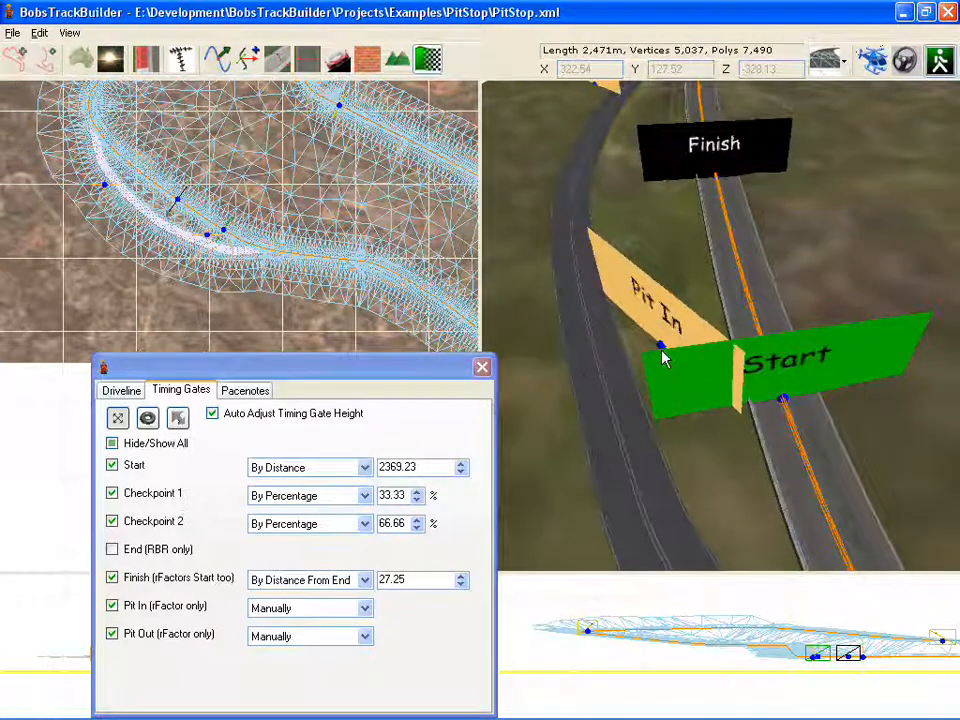
# Step: Position the Pit In gate on the pit lane entry and nudge the Pit Out gate along the pit exit
pyautogui.moveTo(660, 345); pyautogui.dragTo(626, 507)
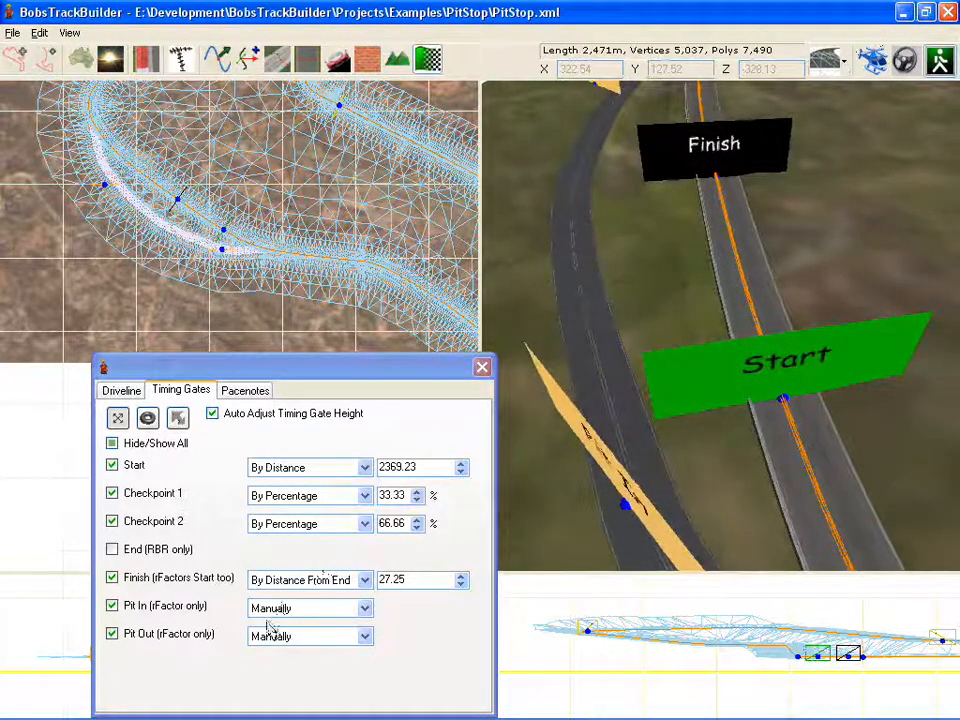
pyautogui.moveTo(795, 470); pyautogui.dragTo(782, 461, button='middle')
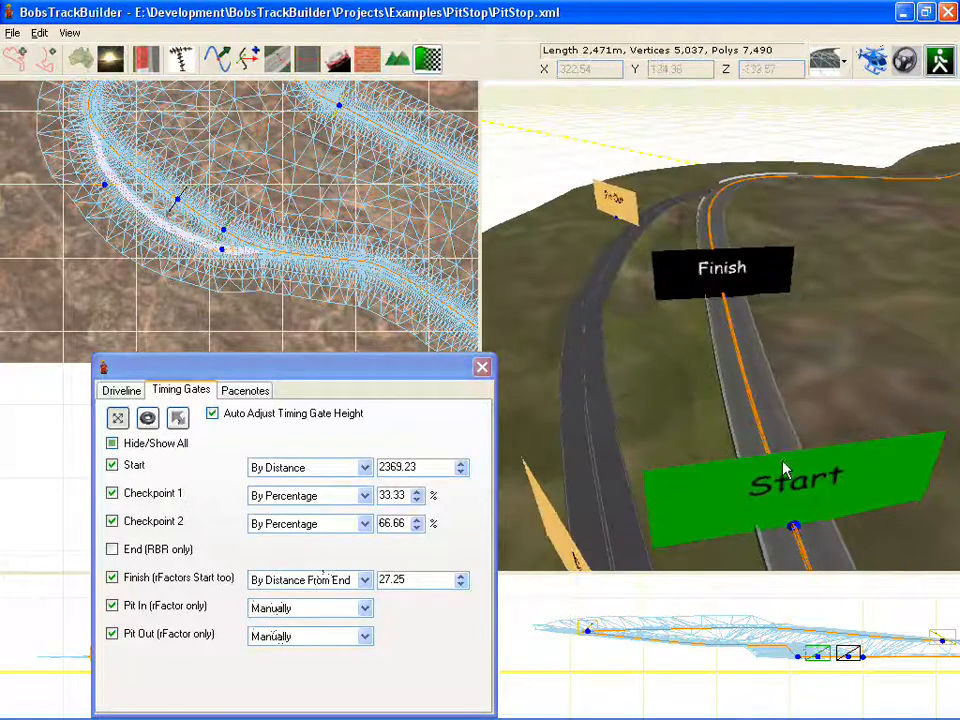
pyautogui.moveTo(782, 461); pyautogui.dragTo(789, 321, button='right')
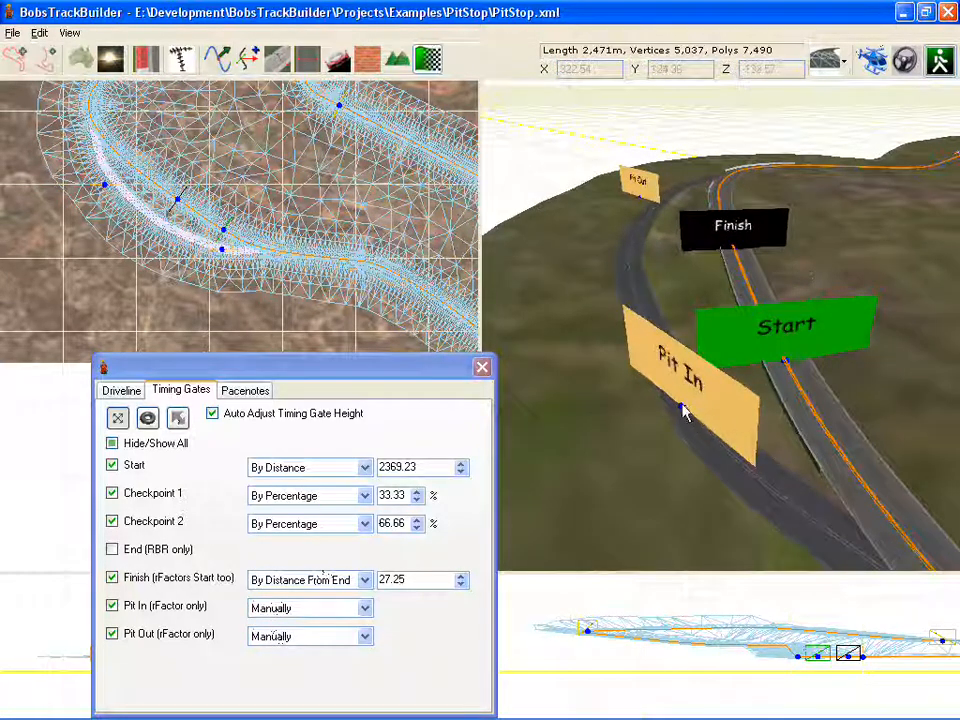
pyautogui.moveTo(696, 415); pyautogui.dragTo(690, 411)
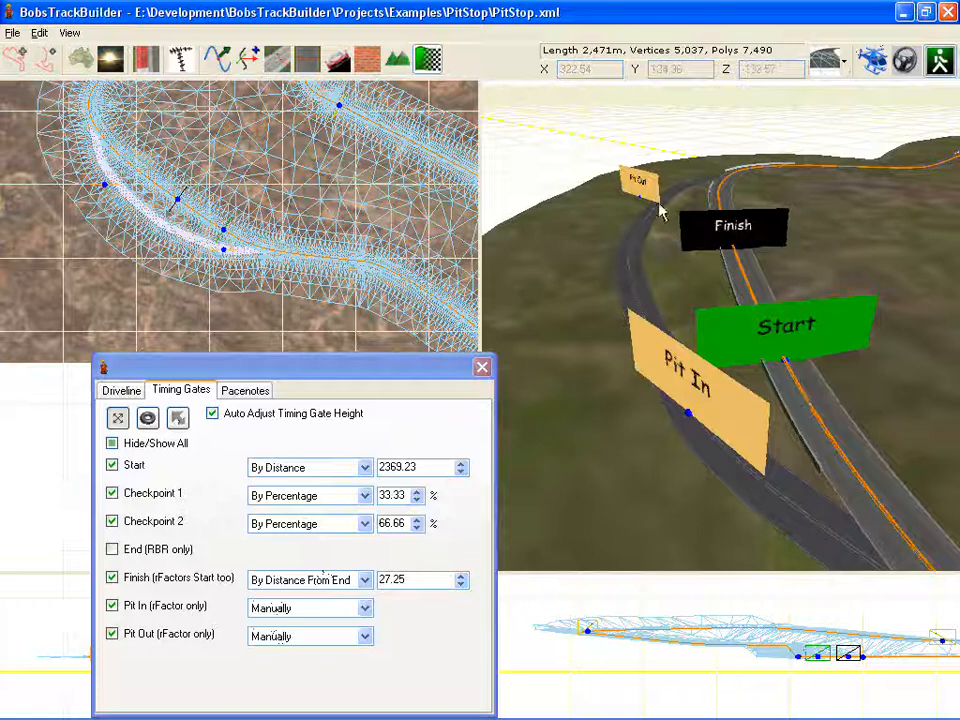
pyautogui.moveTo(643, 203); pyautogui.dragTo(688, 195)
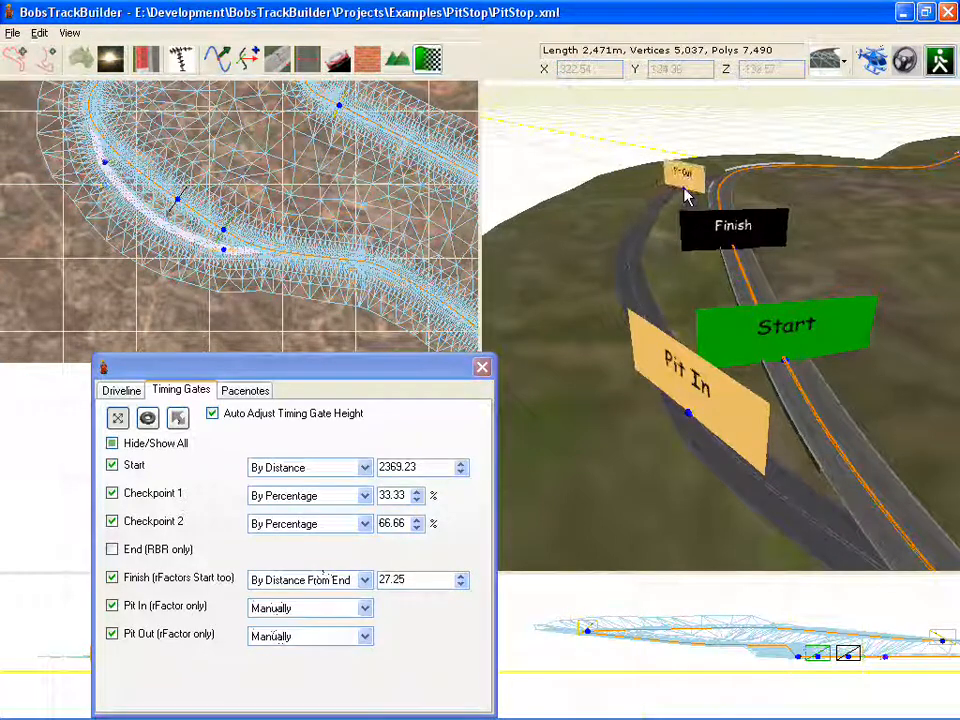
# Step: Rotate the Pit In gate to face along the pit lane and resize its width
pyautogui.click(147, 418)
pyautogui.moveTo(690, 375); pyautogui.dragTo(444, 377)
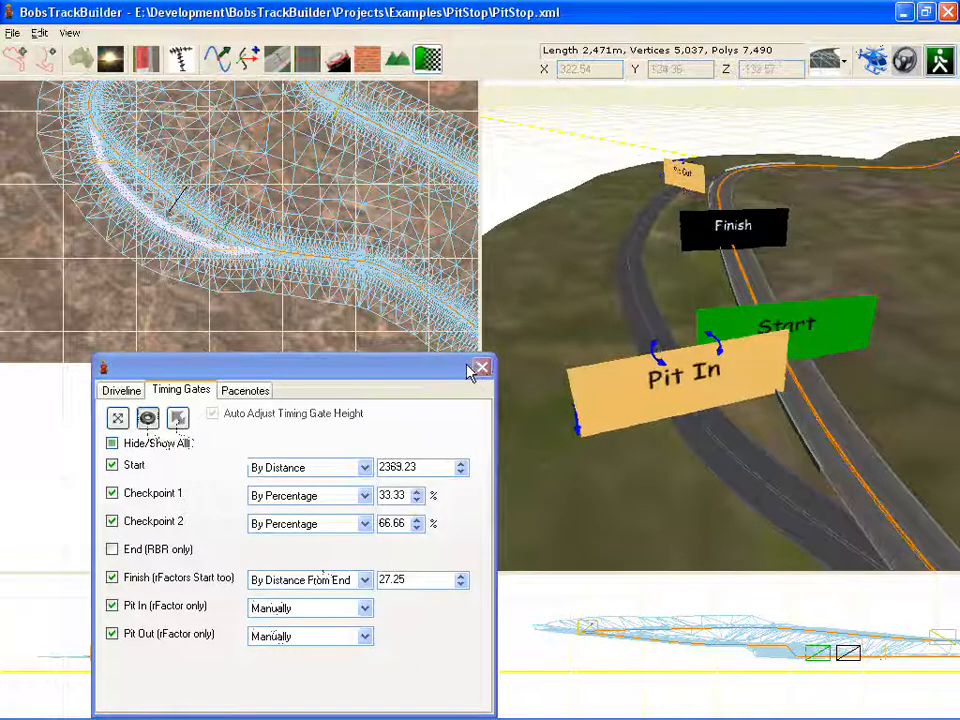
pyautogui.click(178, 420)
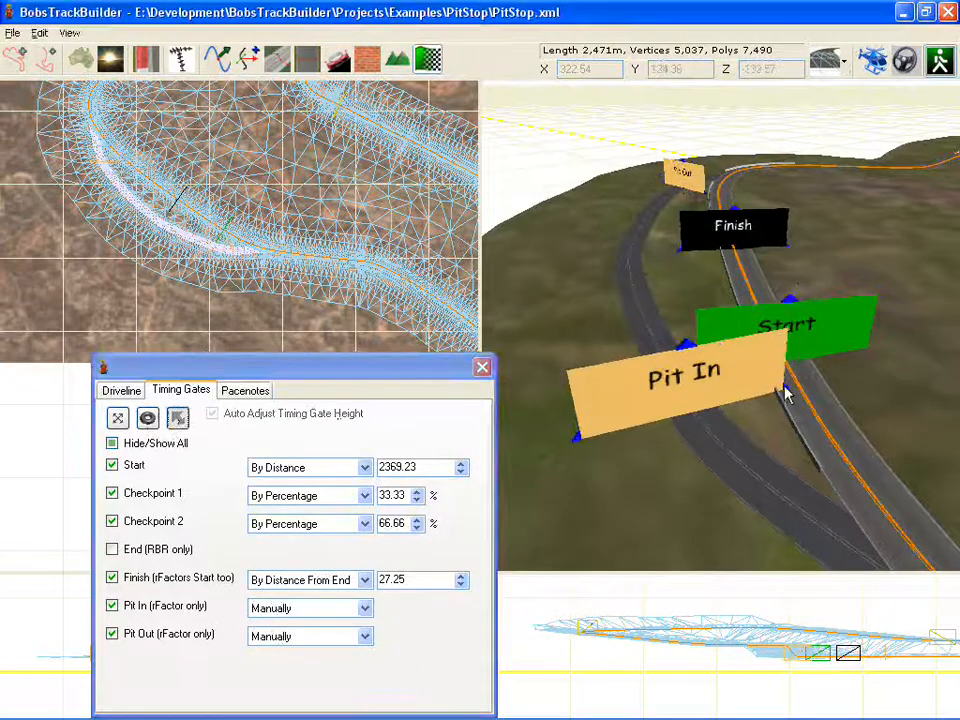
pyautogui.moveTo(785, 388); pyautogui.dragTo(751, 389)
# Step: Widen the Finish gate so it spans both the main track and the pit lane
pyautogui.moveTo(618, 373); pyautogui.dragTo(690, 610, button='right')
pyautogui.moveTo(665, 485); pyautogui.dragTo(671, 548, button='right')
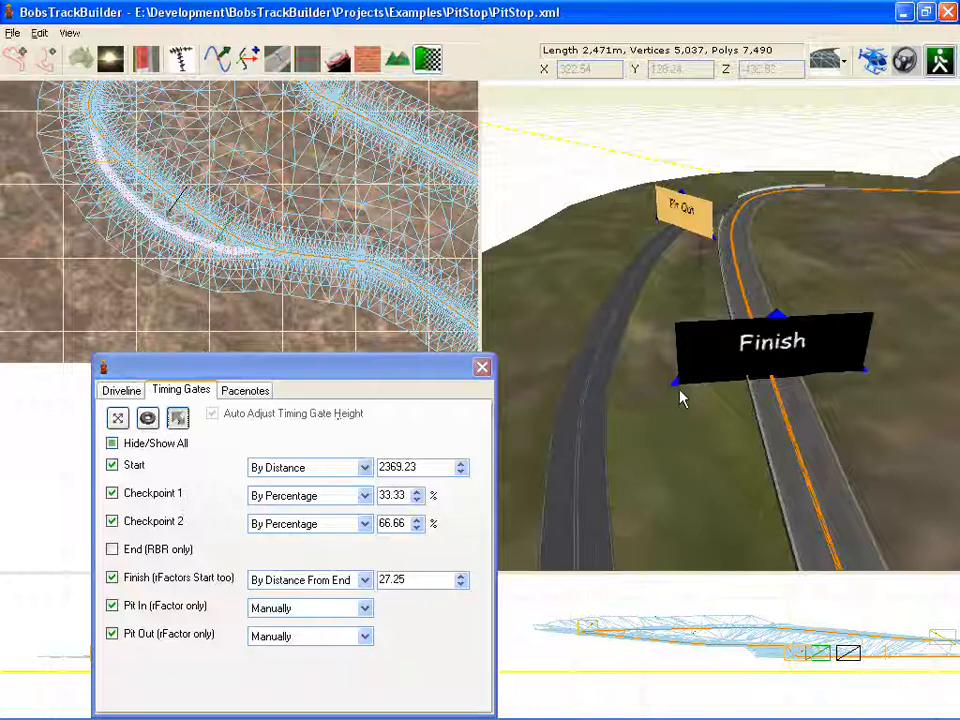
pyautogui.moveTo(679, 393); pyautogui.dragTo(358, 422)
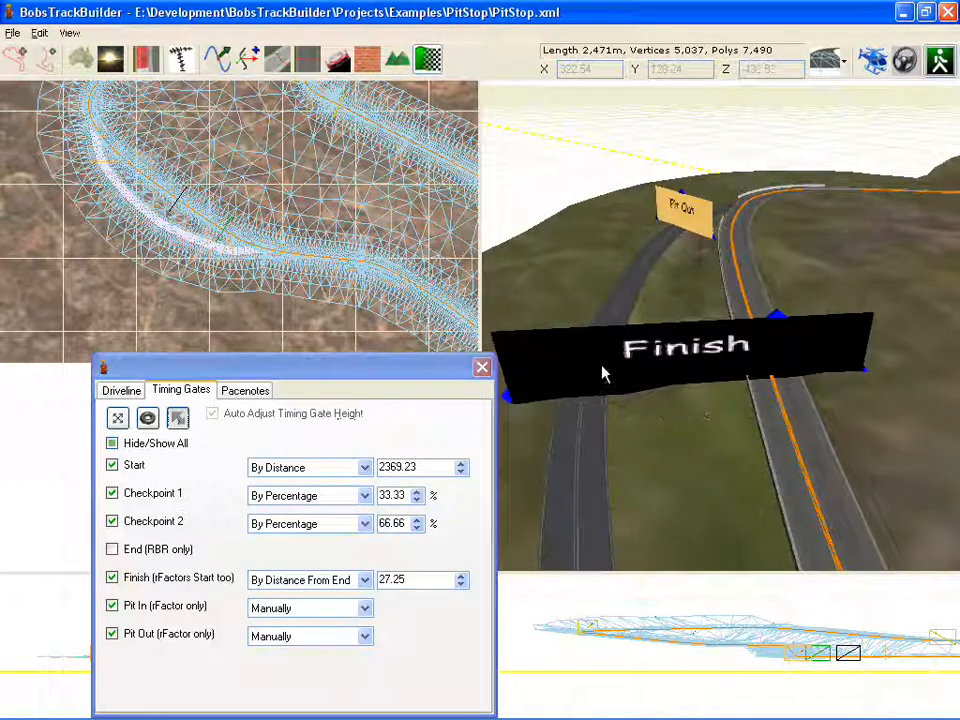
# Step: Move the Checkpoint 1 gate slightly along the track with the move tool and close the dialog
pyautogui.moveTo(662, 261); pyautogui.dragTo(868, 435, button='right')
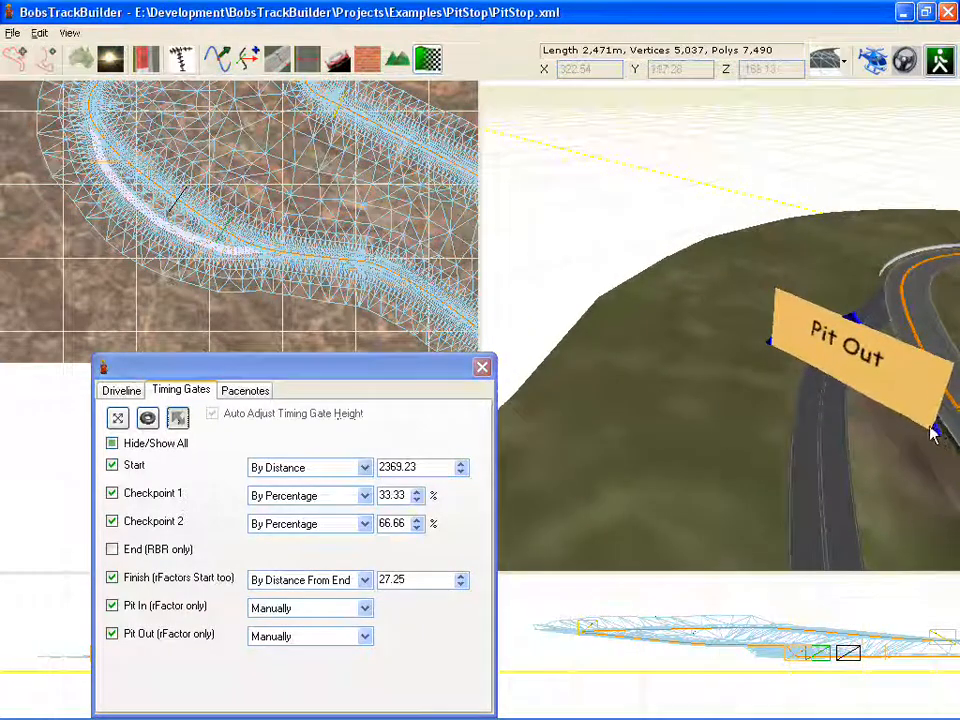
pyautogui.moveTo(852, 372); pyautogui.dragTo(840, 232, button='right')
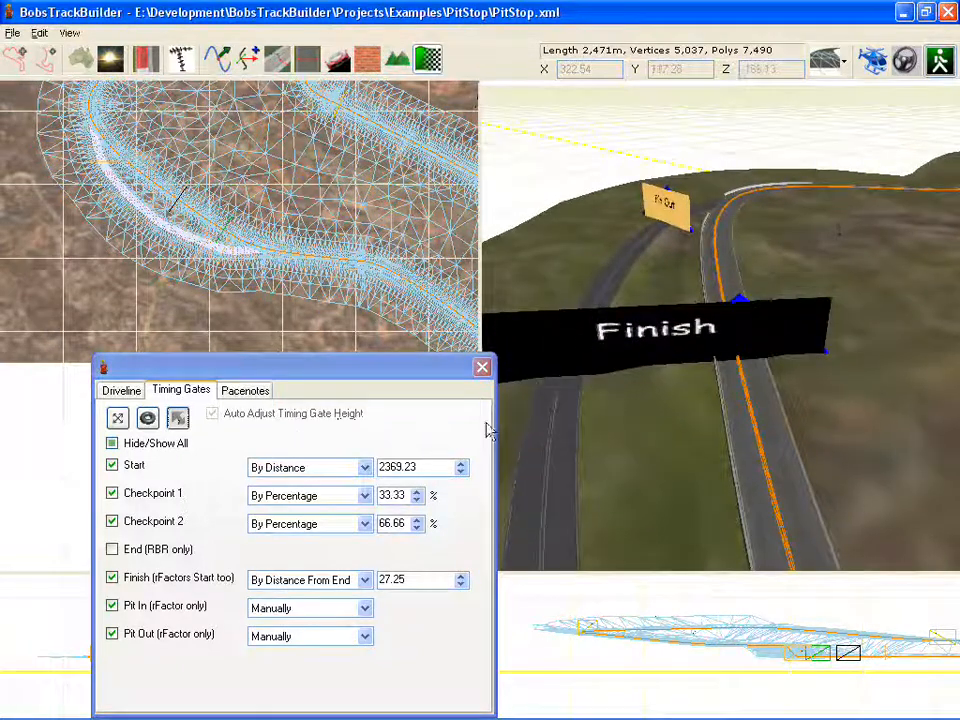
pyautogui.moveTo(703, 296); pyautogui.dragTo(901, 258, button='right')
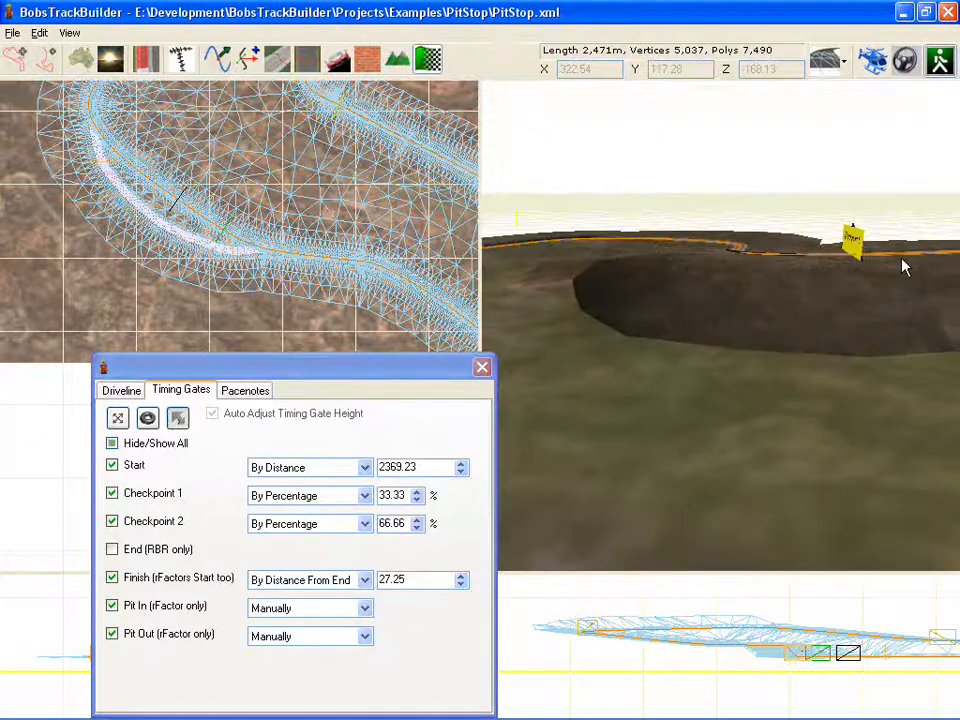
pyautogui.moveTo(834, 266); pyautogui.dragTo(953, 274, button='right')
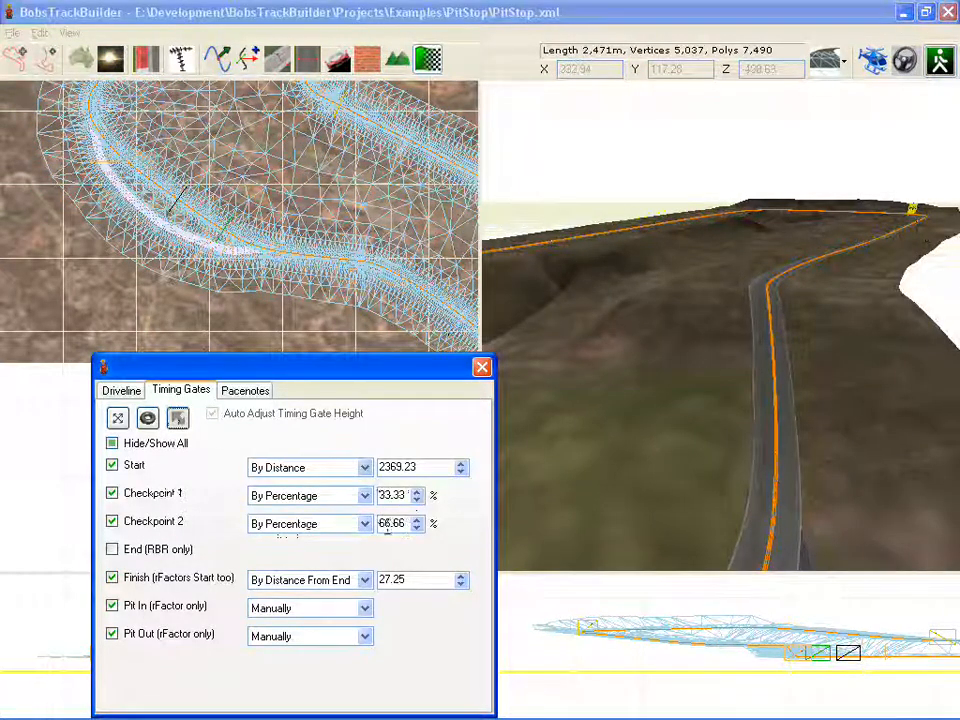
pyautogui.scroll(5, 649, 330)
pyautogui.moveTo(649, 330); pyautogui.dragTo(477, 342, button='right')
pyautogui.click(114, 427)
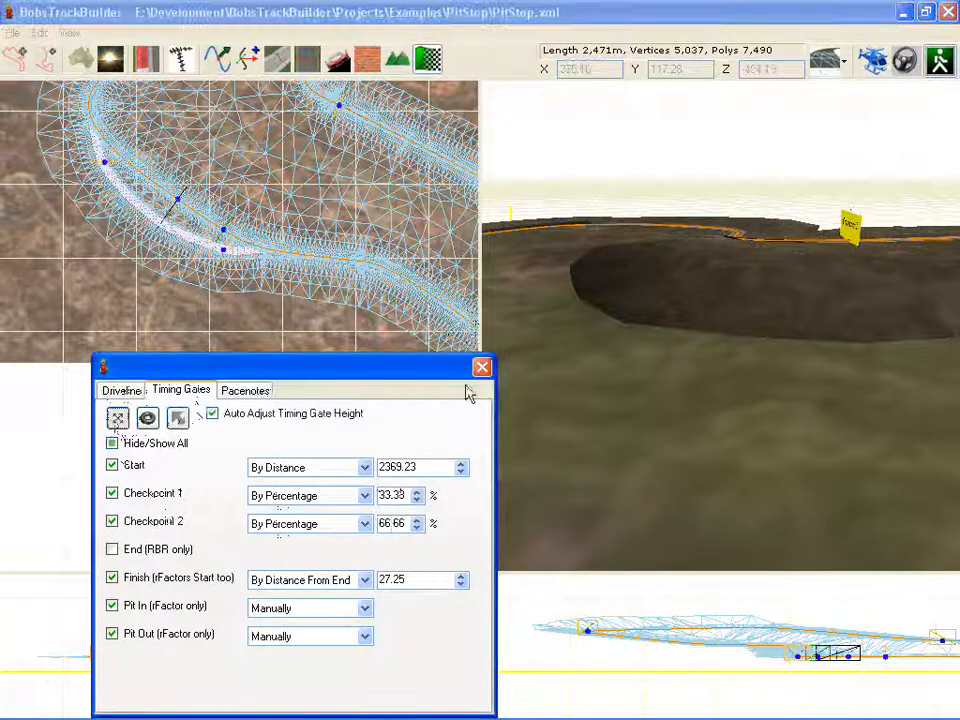
pyautogui.click(836, 283)
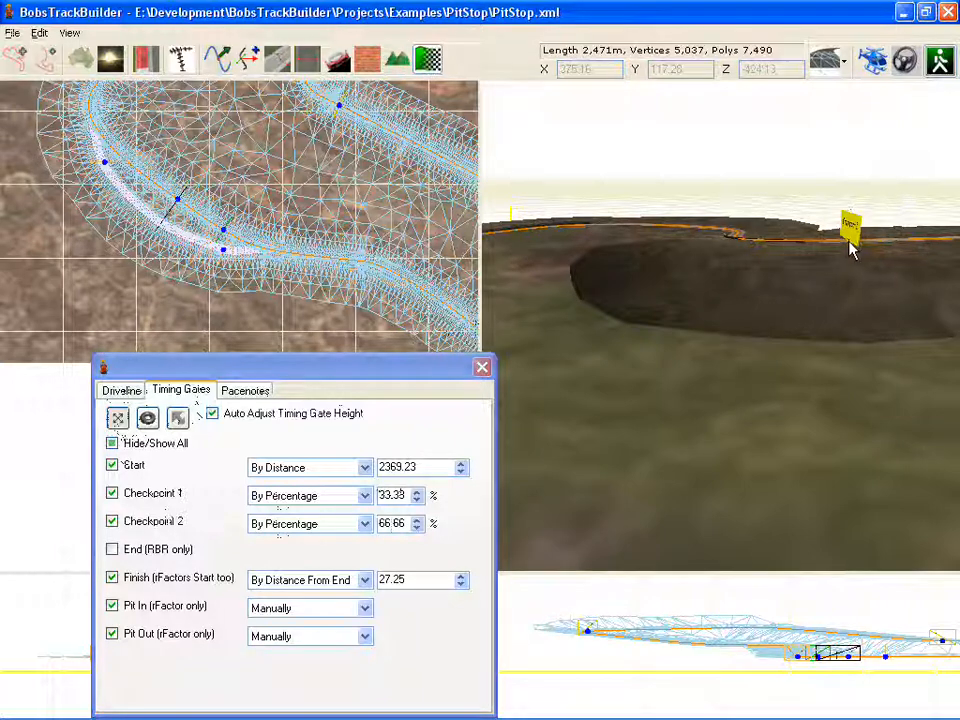
pyautogui.moveTo(850, 250)
pyautogui.mouseDown()
pyautogui.moveTo(821, 246)
pyautogui.moveTo(883, 249)
pyautogui.moveTo(836, 251)
pyautogui.mouseUp()
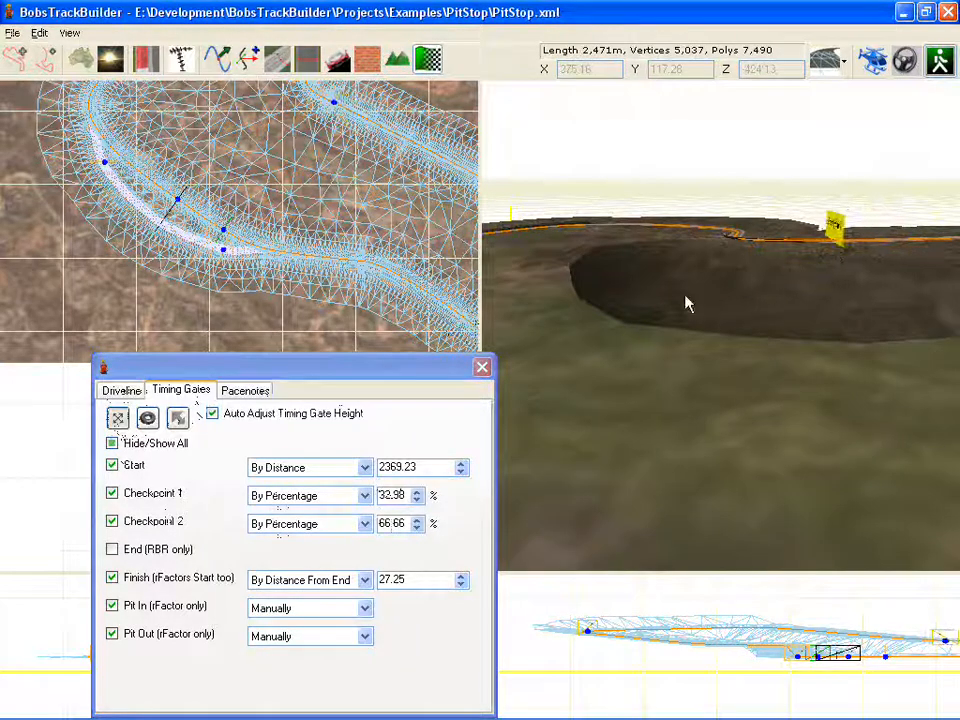
pyautogui.click(482, 370)
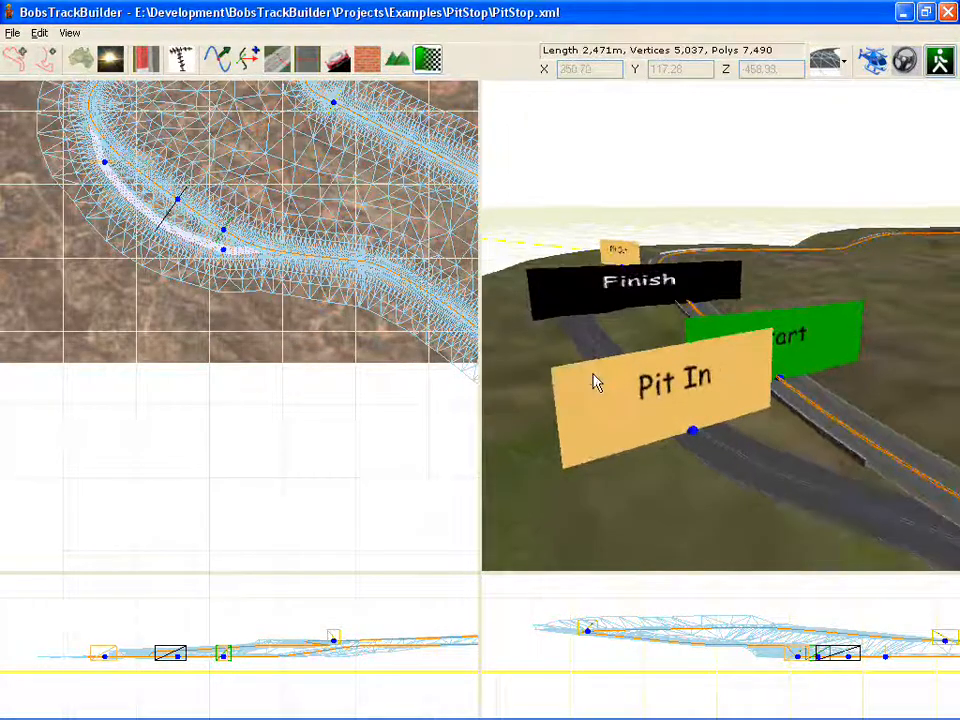
# Step: Open the Export dialog
pyautogui.hotkey('alt', 'f')
pyautogui.press('e')
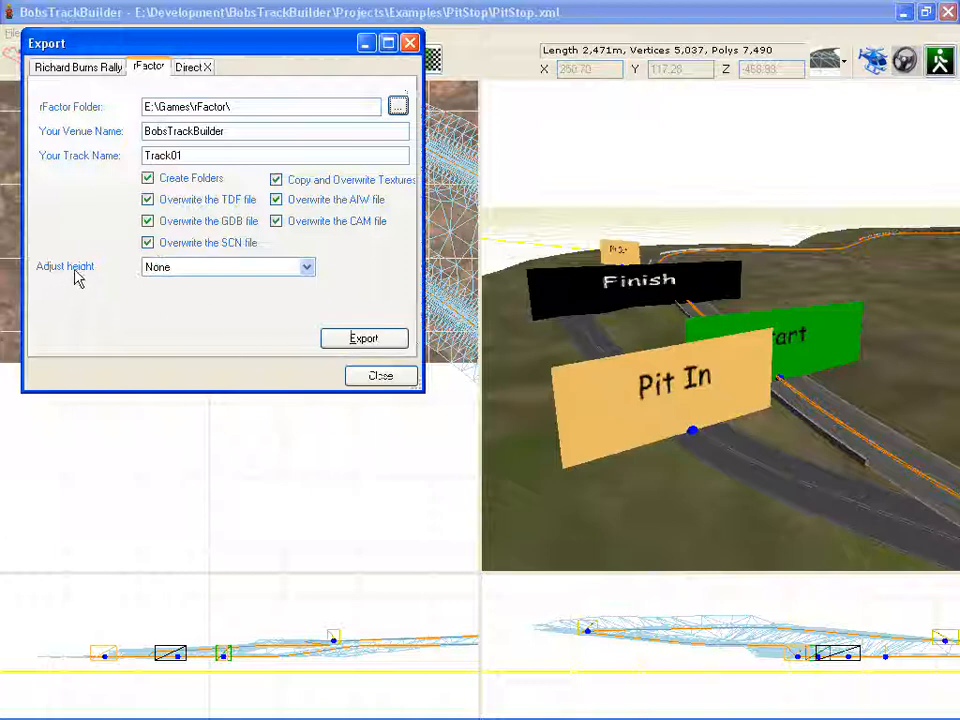
# Step: Export the track to the rFactor folder with Adjust height set to None, and close the Export dialog
pyautogui.click(174, 268)
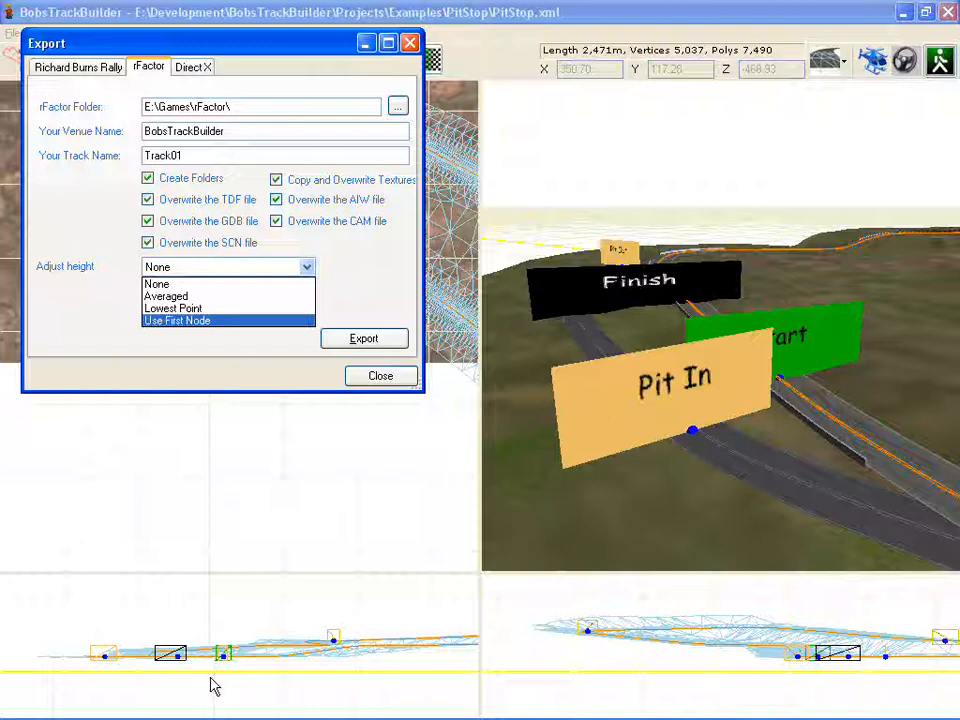
pyautogui.click(184, 288)
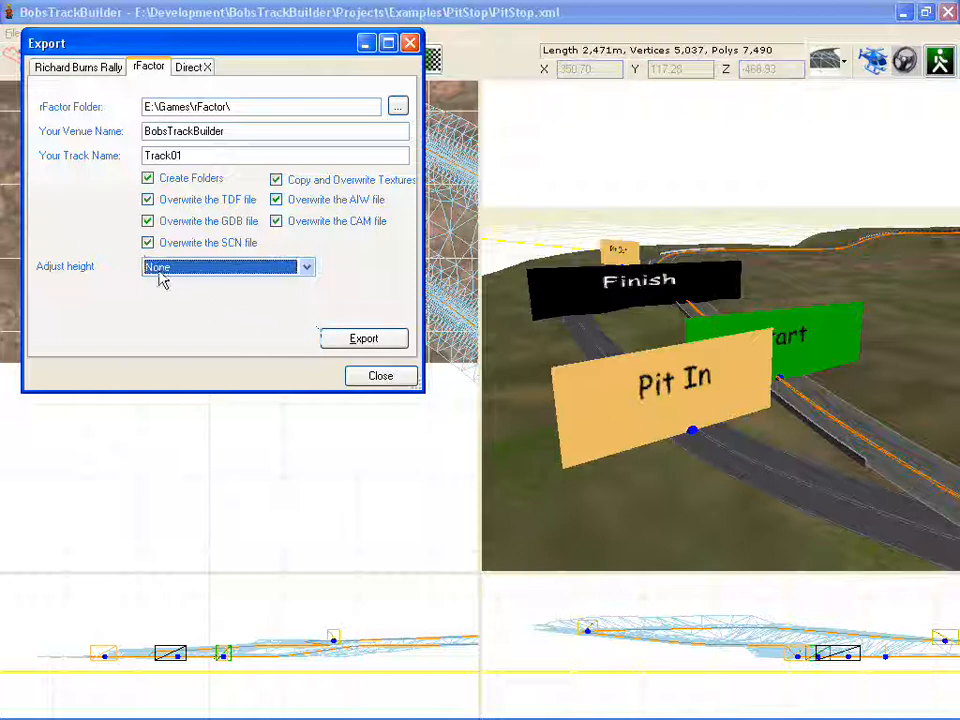
pyautogui.click(338, 344)
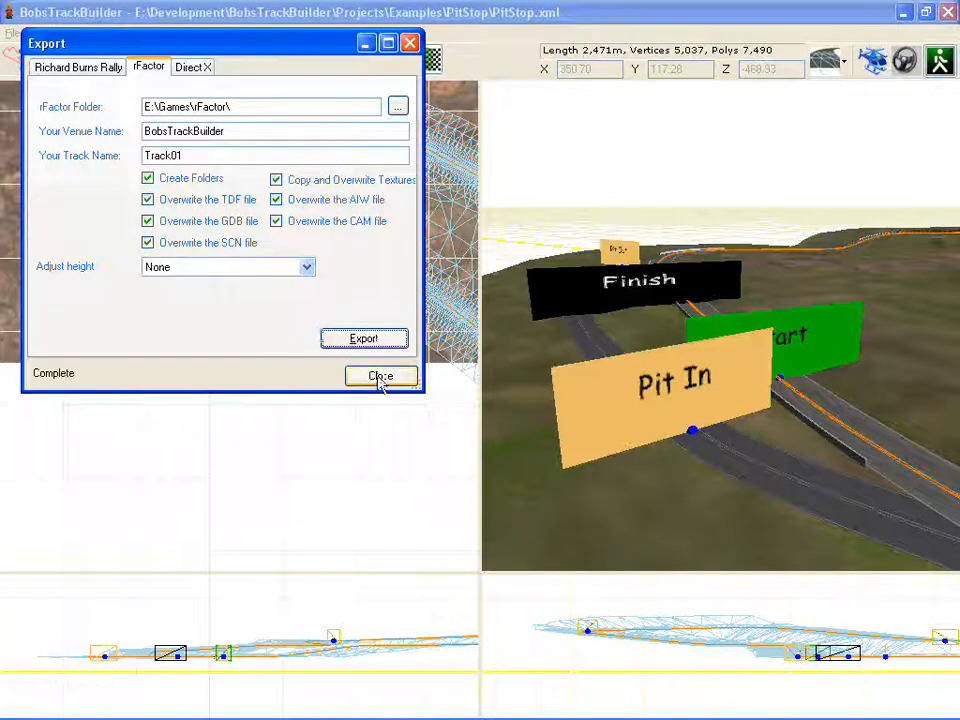
pyautogui.click(380, 377)
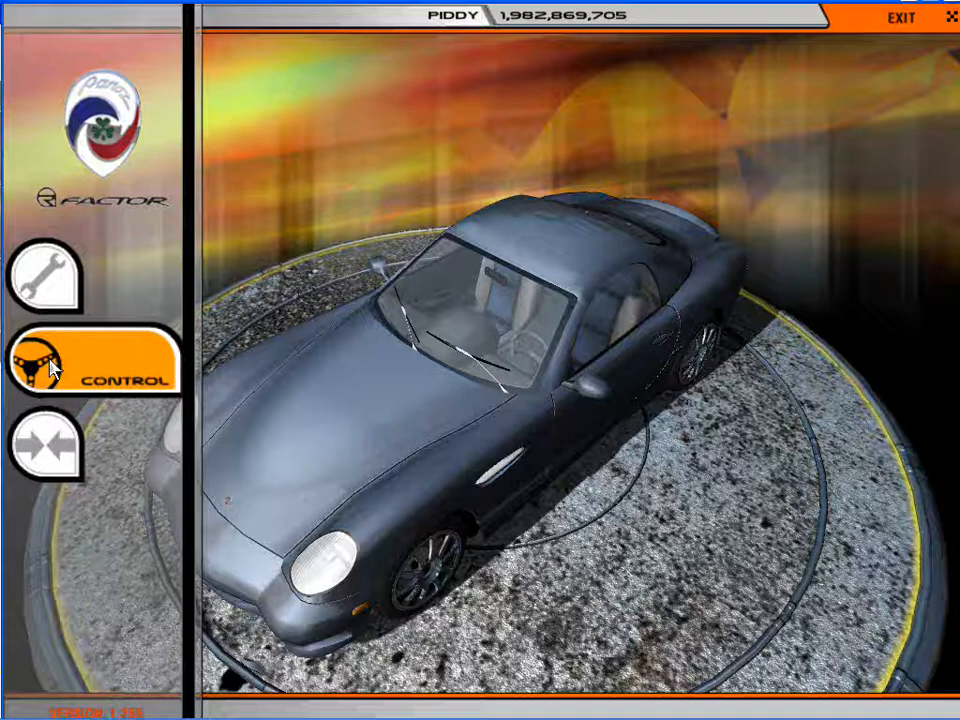
# Step: Switch to rFactor and load the exported Track01 circuit in a Testing session to drive it
pyautogui.click(51, 368)
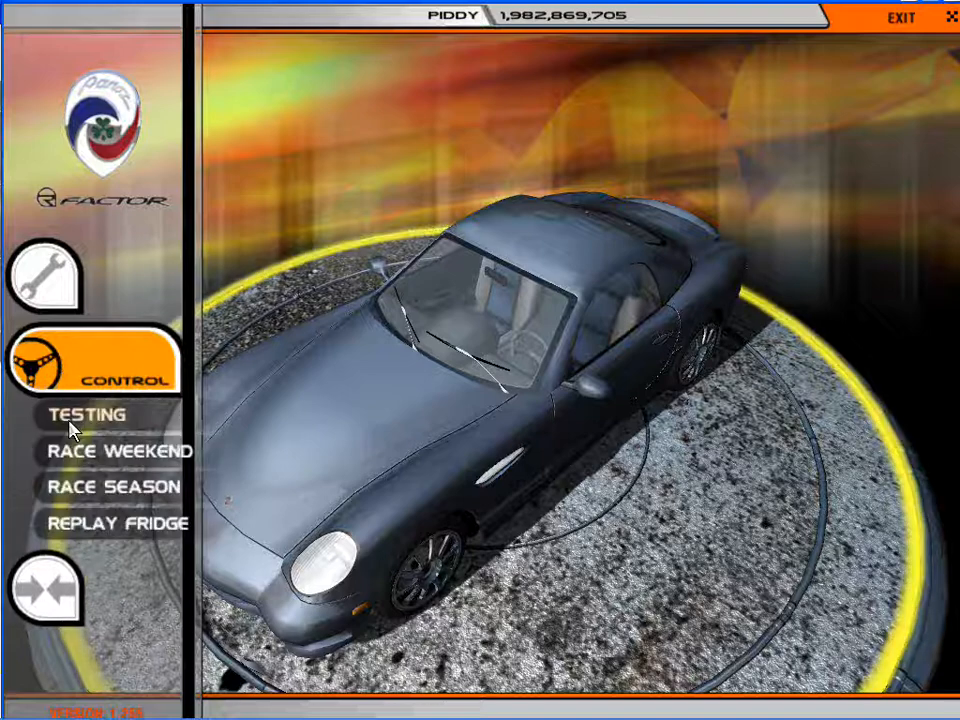
pyautogui.click(70, 416)
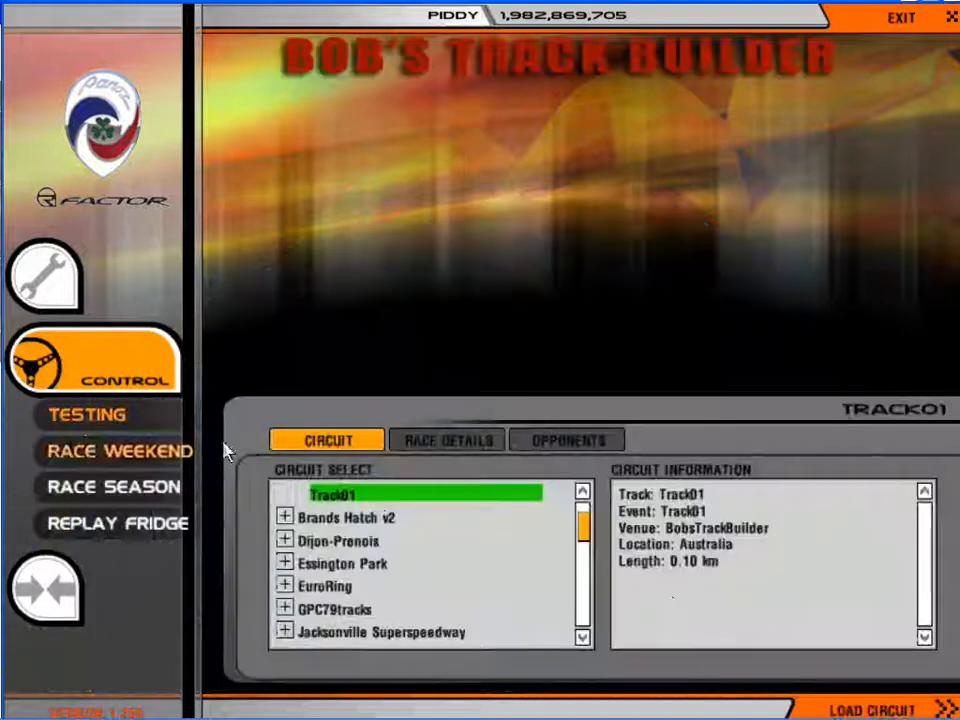
pyautogui.click(873, 711)
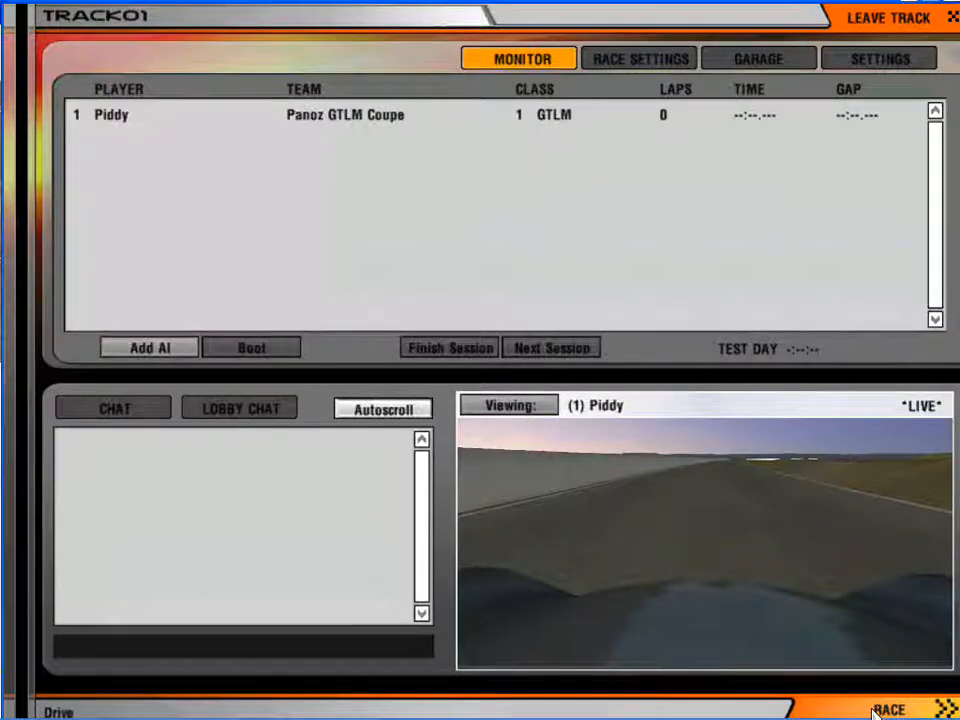
pyautogui.click(873, 709)
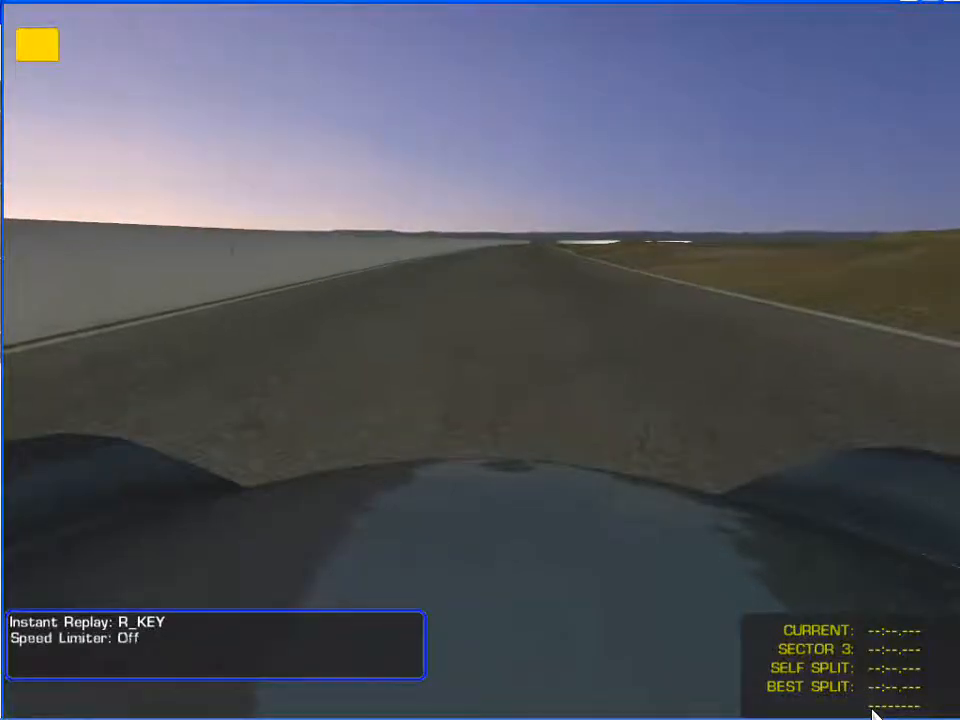